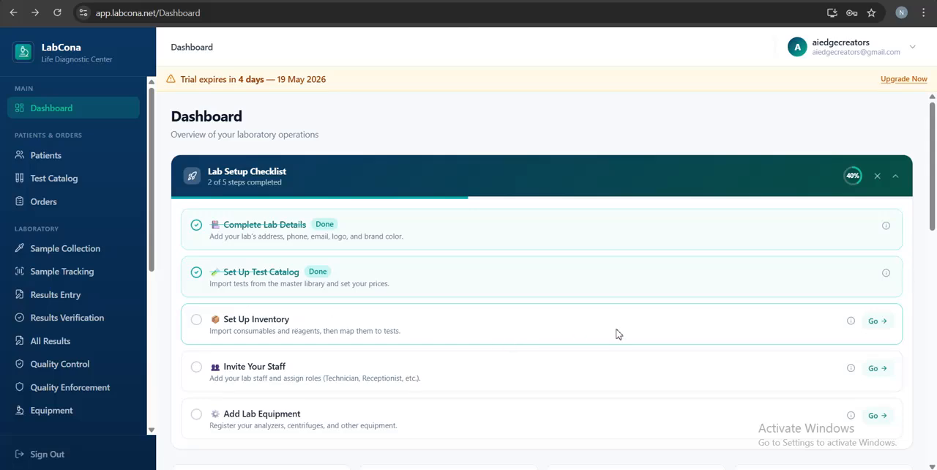
Step: Open the lab's Inventory section from the dashboard
click(875, 323)
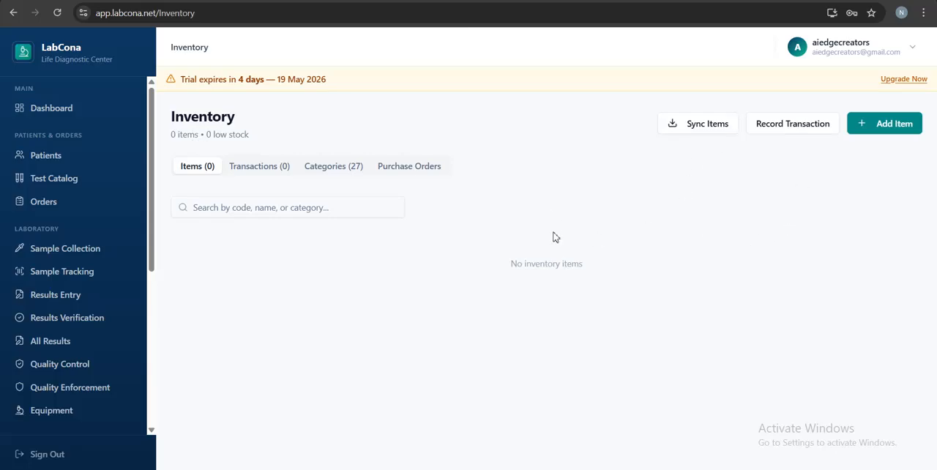
click(11, 13)
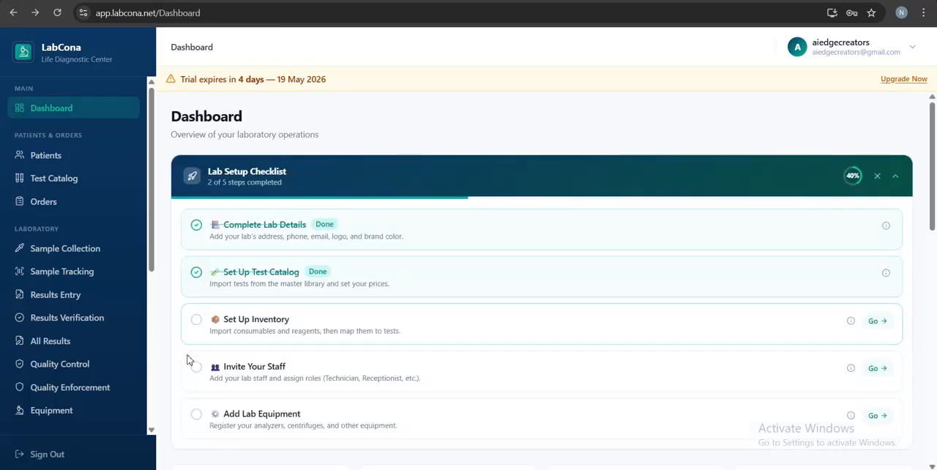
scroll(94, 349, down, 5)
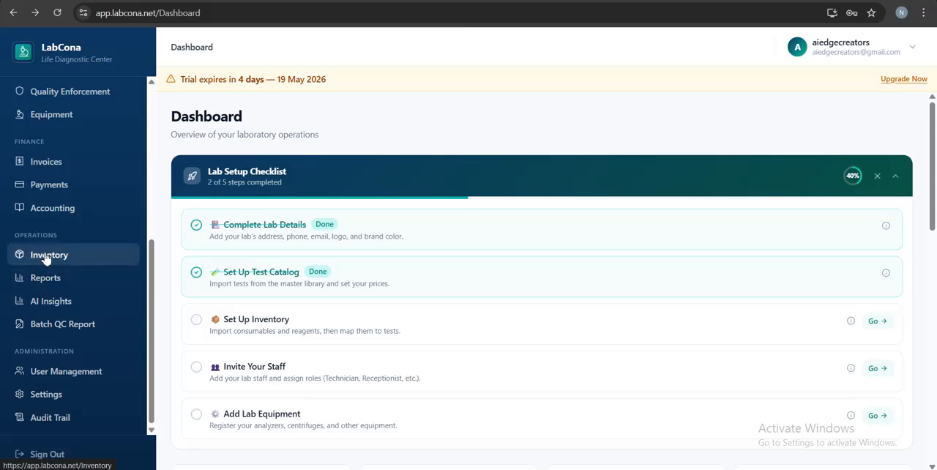
click(47, 256)
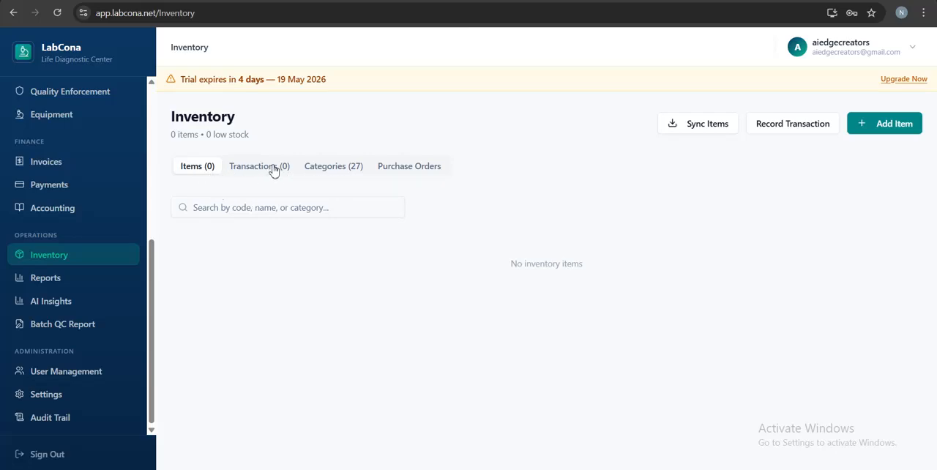
Step: Examine the list of inventory categories and the editable details of the Stain category, leaving them unsaved
click(350, 170)
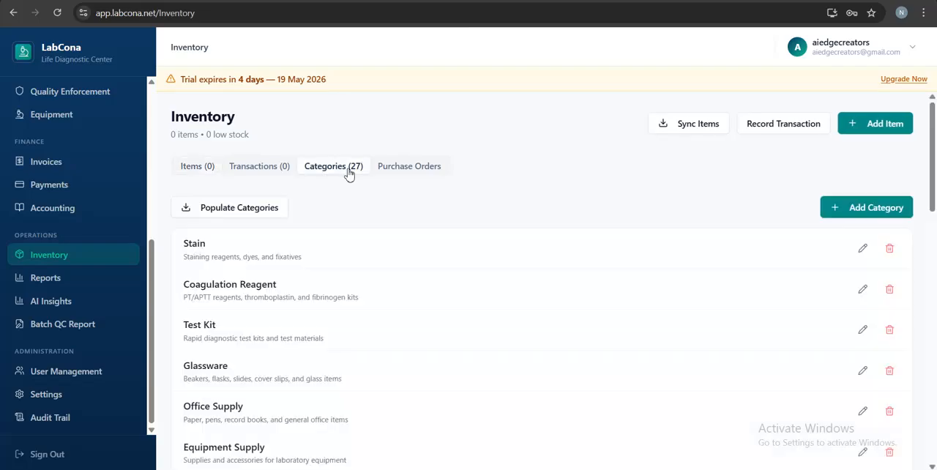
scroll(468, 309, down, 6)
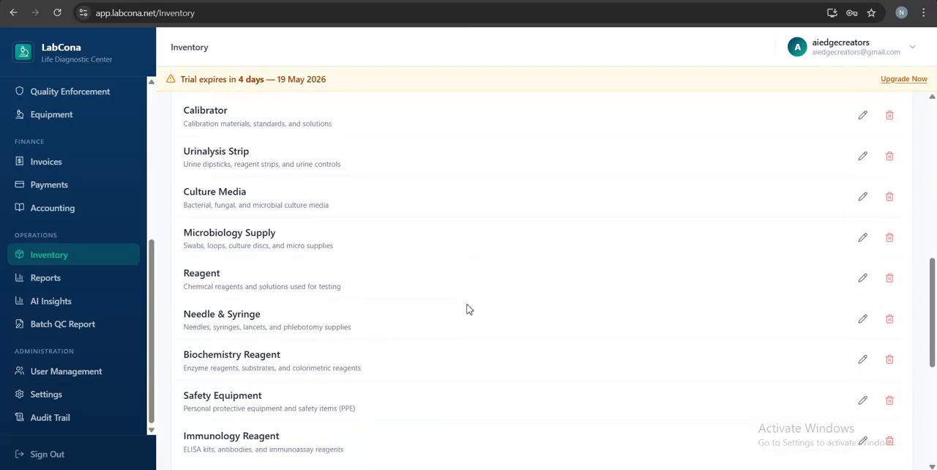
scroll(469, 309, up, 6)
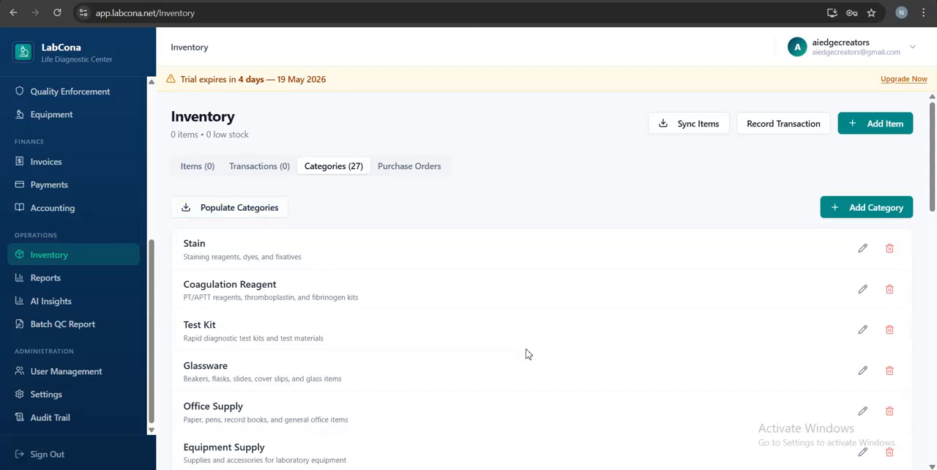
scroll(526, 355, down, 3)
scroll(525, 353, up, 3)
scroll(606, 379, down, 2)
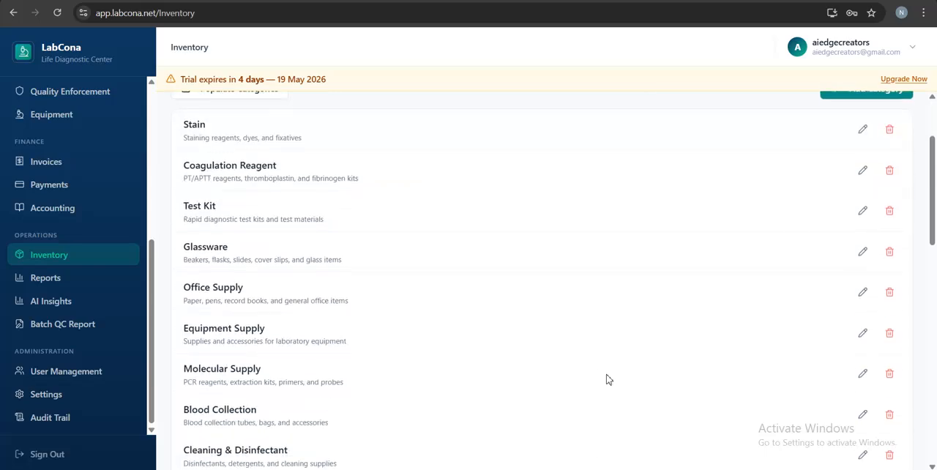
click(863, 130)
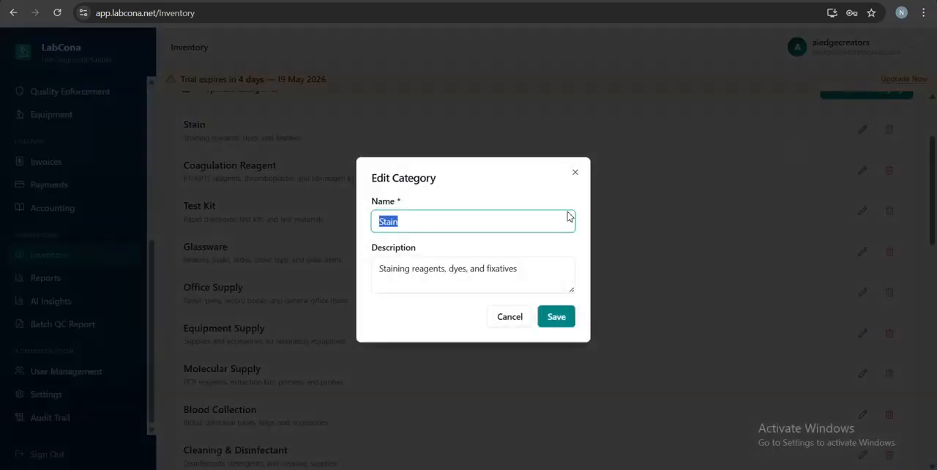
click(506, 317)
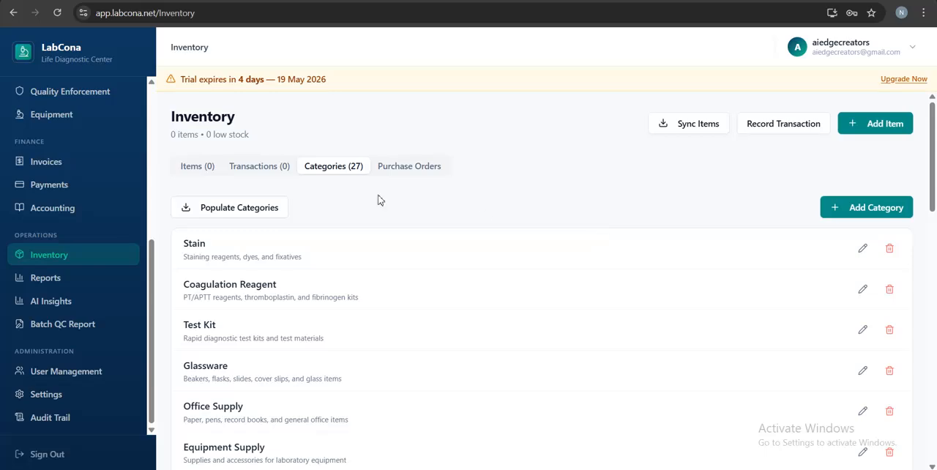
Step: Start syncing inventory items from the master library and select Surgical Apron (Plastic) and Malaria Rapid Test Kit (PfPv)
click(192, 168)
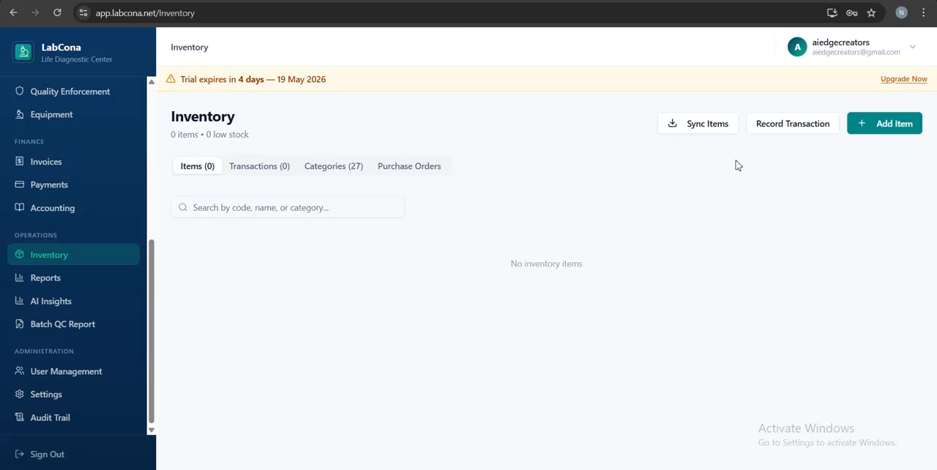
click(691, 133)
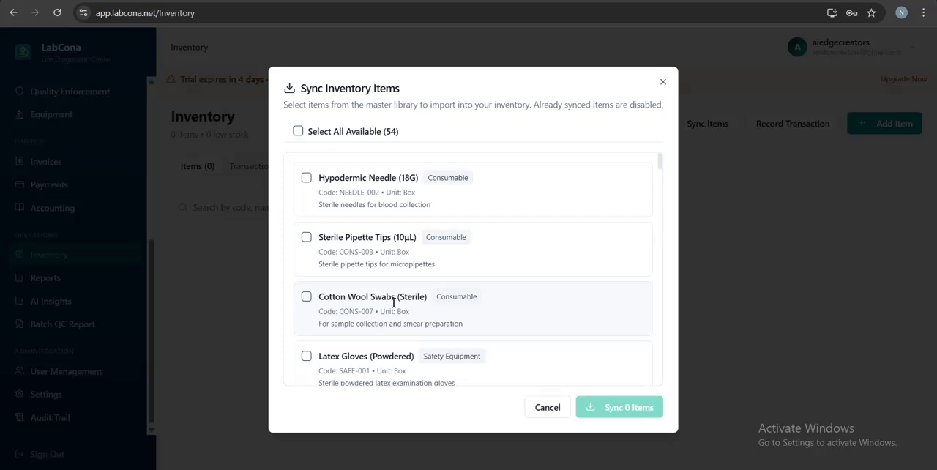
scroll(393, 303, down, 10)
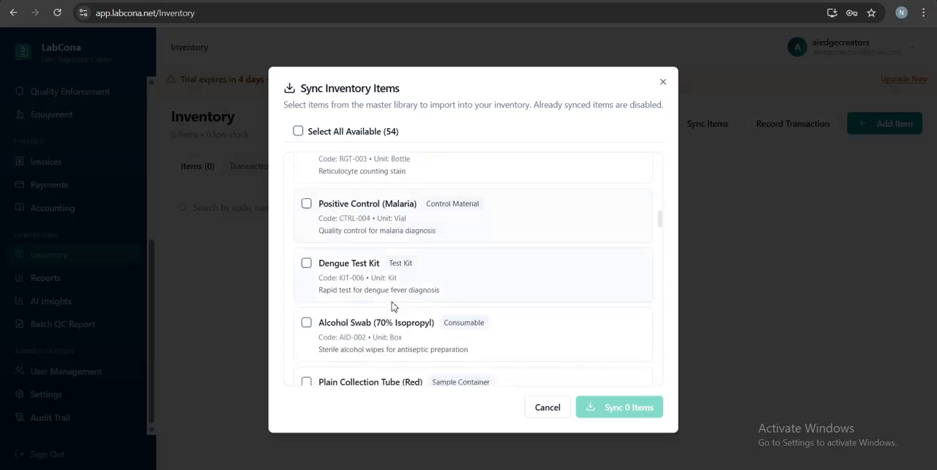
scroll(393, 306, down, 3)
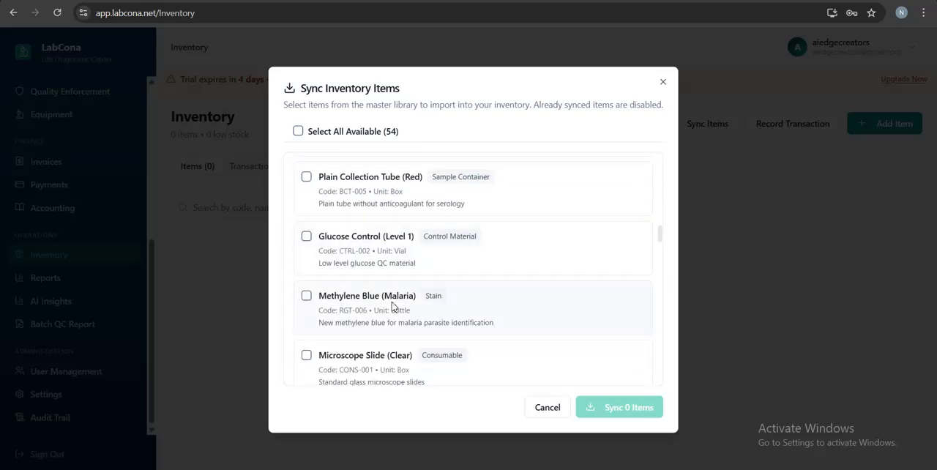
scroll(393, 306, down, 2)
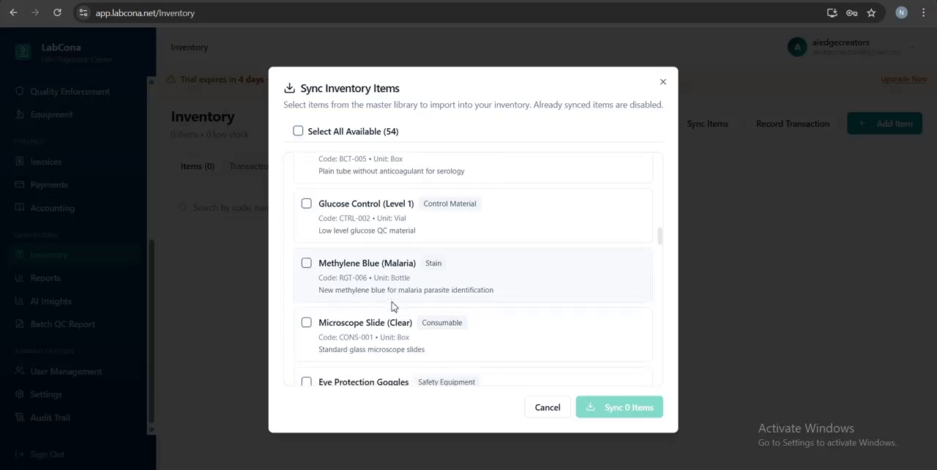
scroll(393, 302, down, 4)
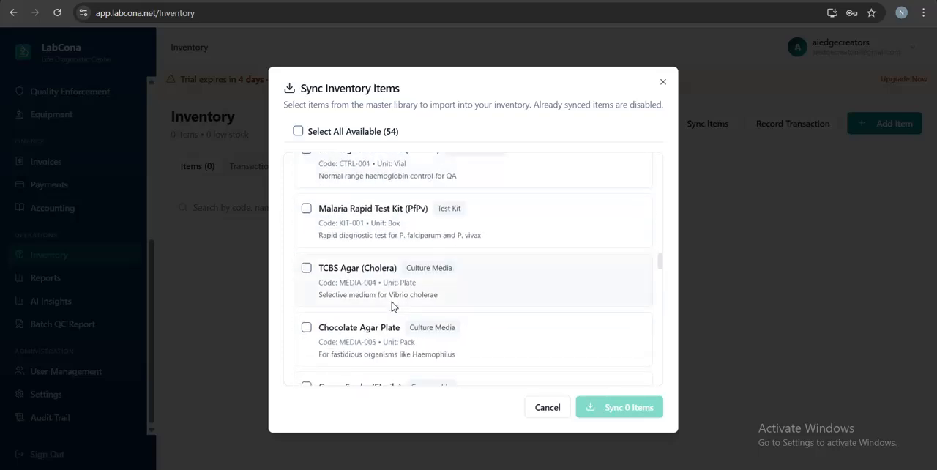
scroll(393, 302, up, 2)
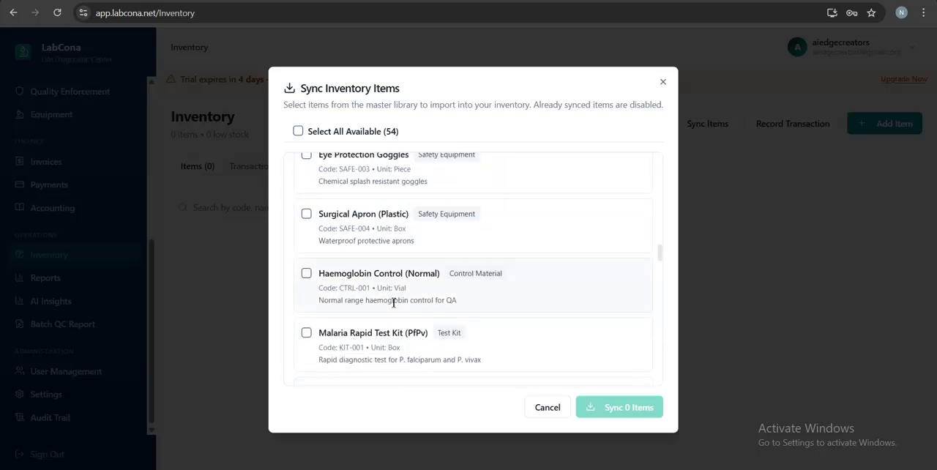
click(307, 214)
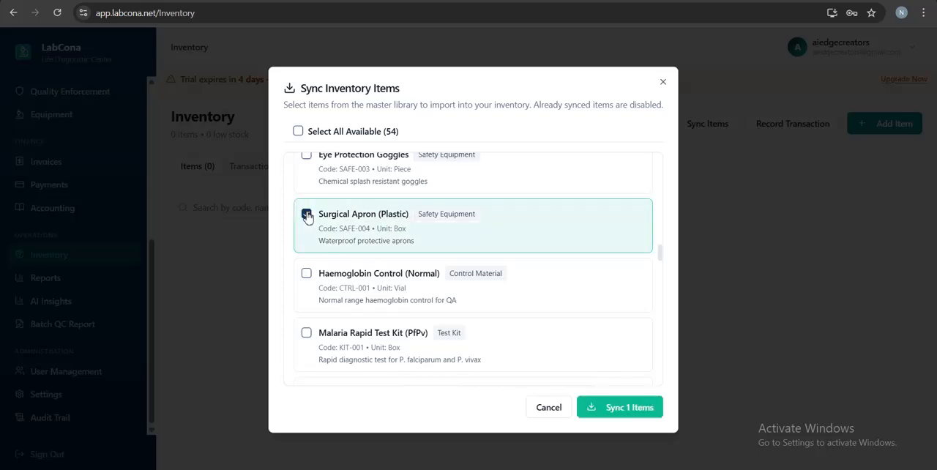
click(307, 334)
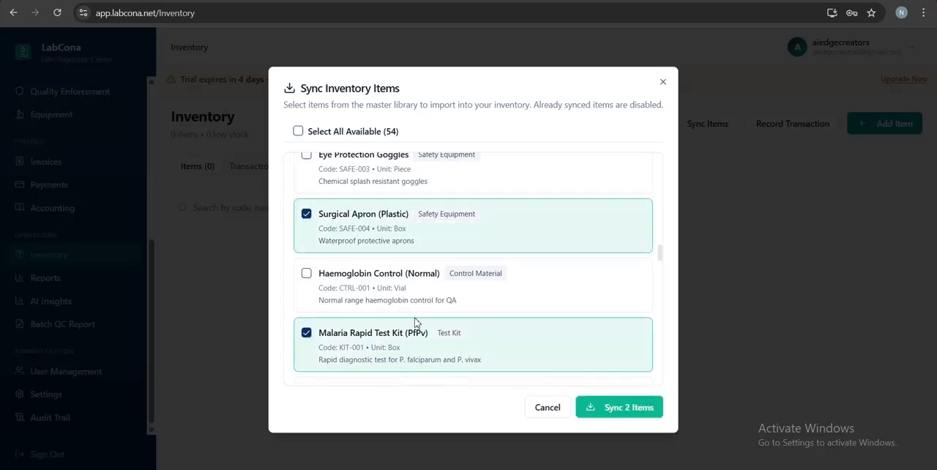
Step: Add the consumable Cotton Wool Swabs (Sterile) to the items selected for syncing
scroll(414, 322, up, 2)
scroll(415, 323, up, 4)
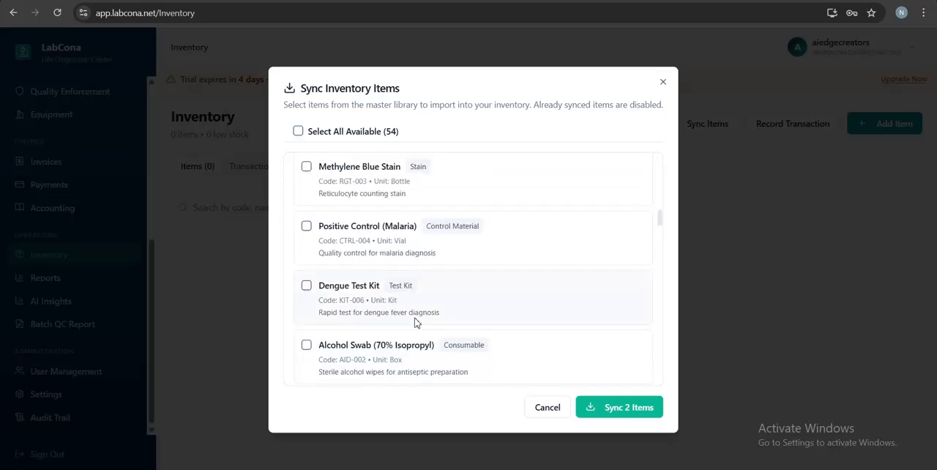
scroll(414, 322, up, 1)
scroll(414, 322, up, 4)
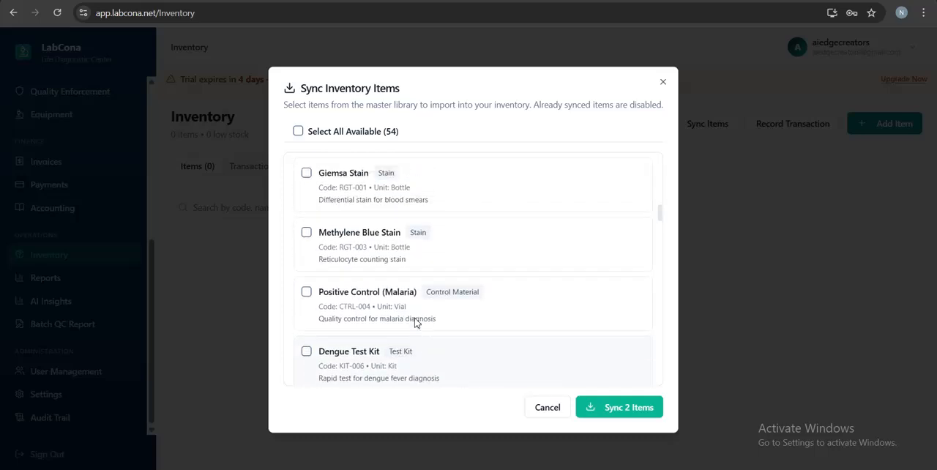
scroll(414, 322, up, 6)
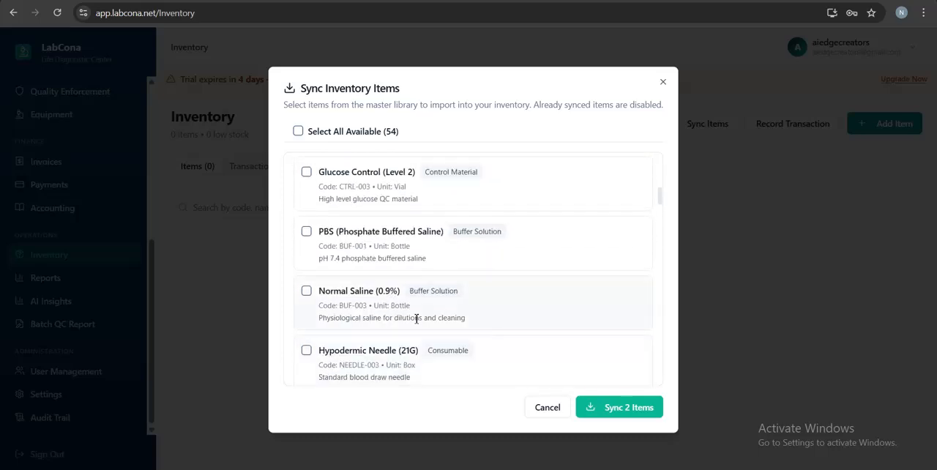
scroll(414, 322, up, 3)
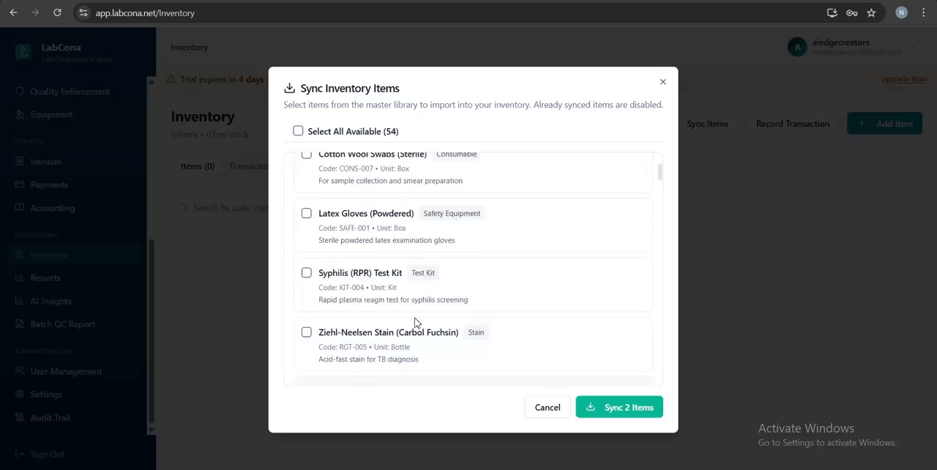
scroll(416, 321, up, 1)
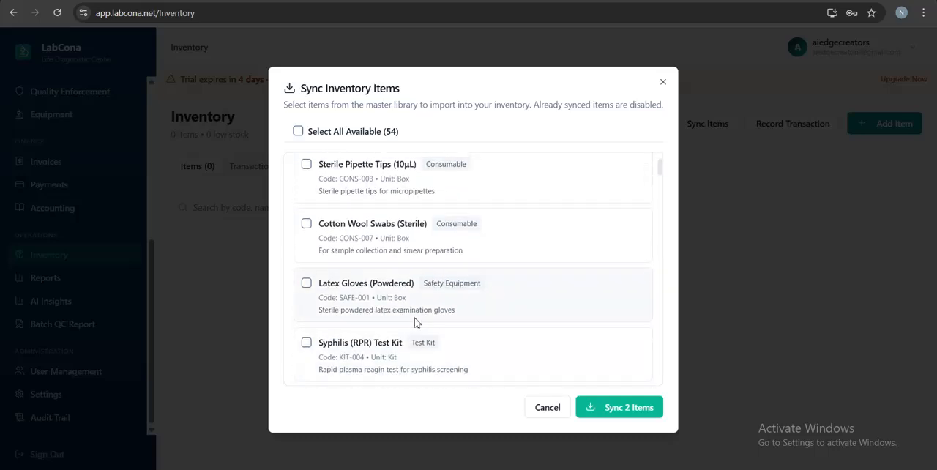
scroll(414, 322, up, 1)
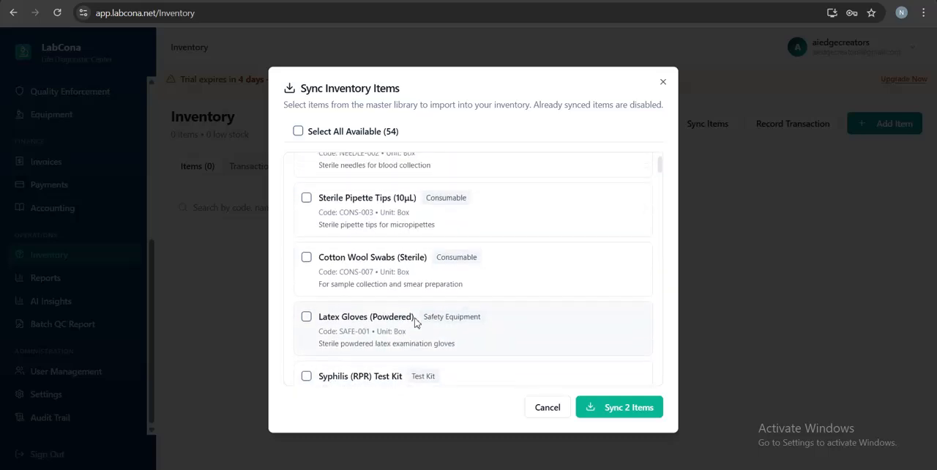
click(306, 258)
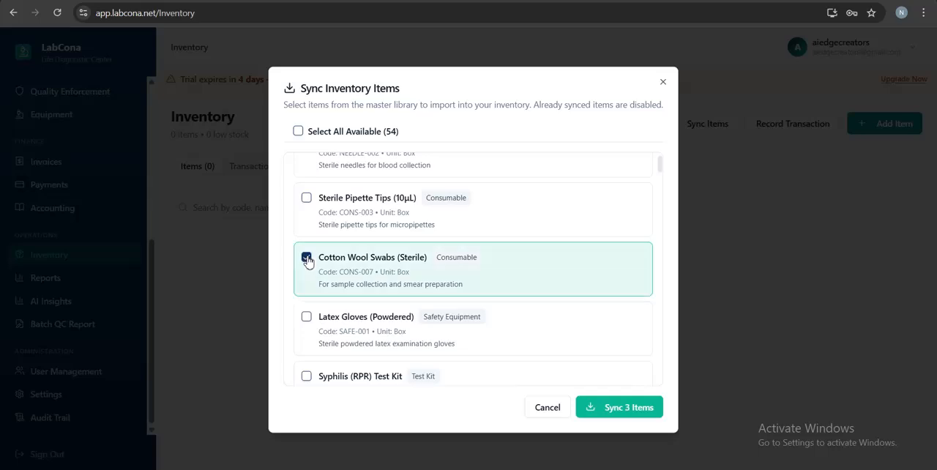
Step: Include Plain Collection Tube (Red) and Cotton Wool Balls (Sterile) in the sync selection
scroll(415, 321, up, 1)
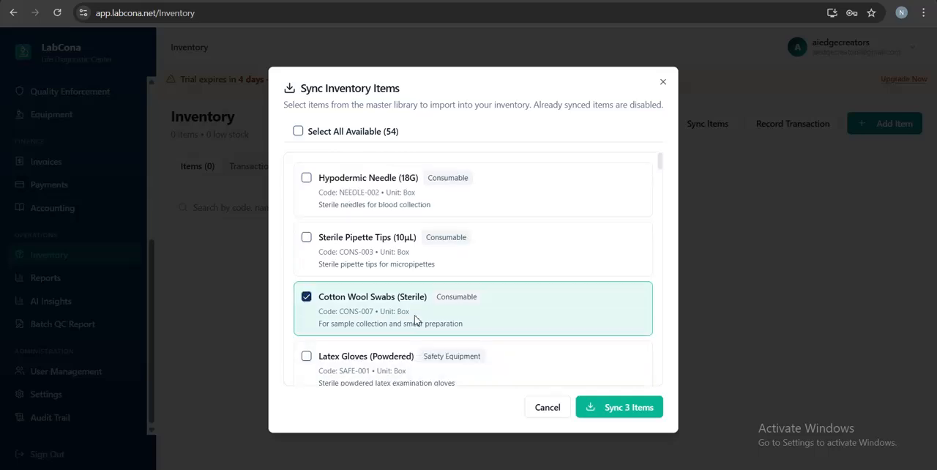
scroll(416, 320, down, 6)
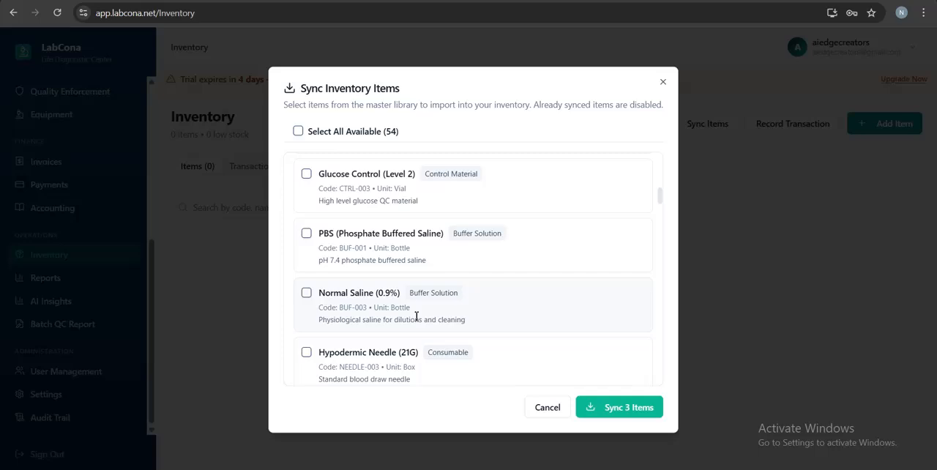
scroll(416, 318, down, 7)
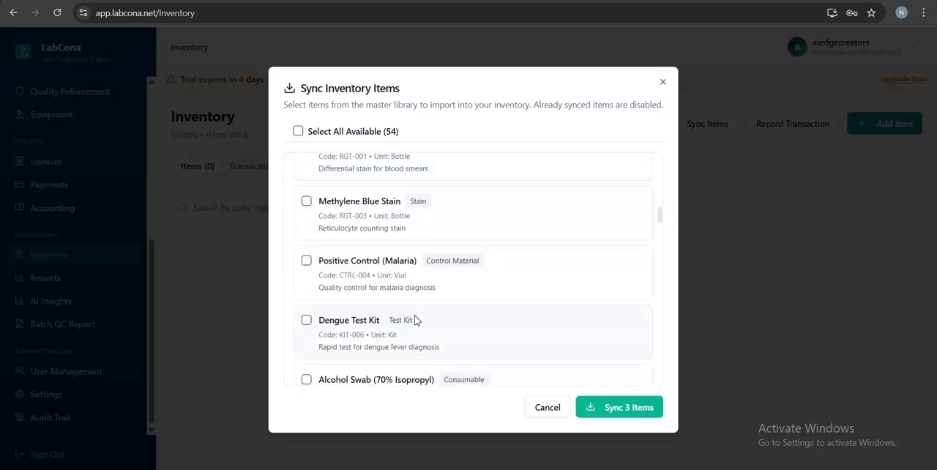
scroll(414, 320, down, 3)
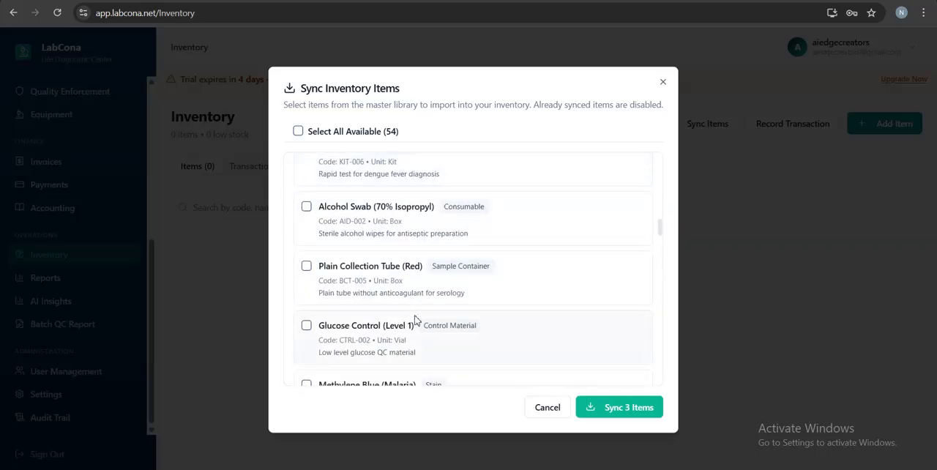
click(307, 267)
scroll(426, 288, down, 10)
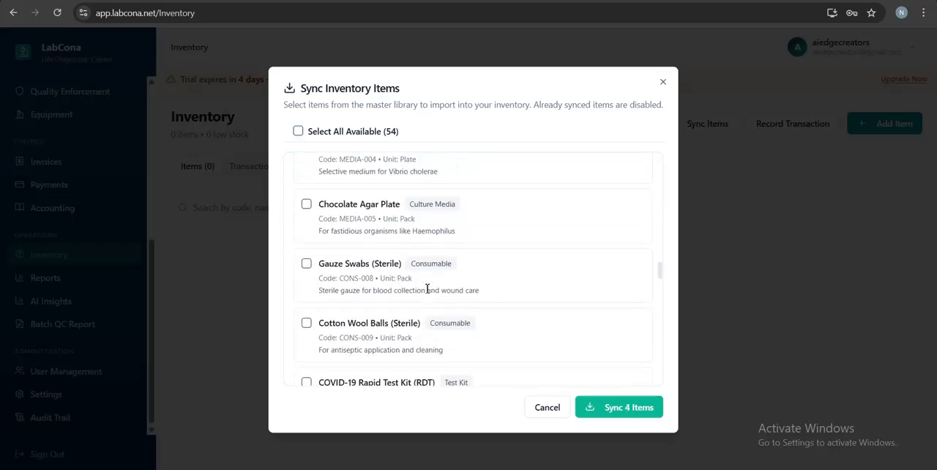
scroll(426, 289, down, 2)
scroll(427, 289, up, 1)
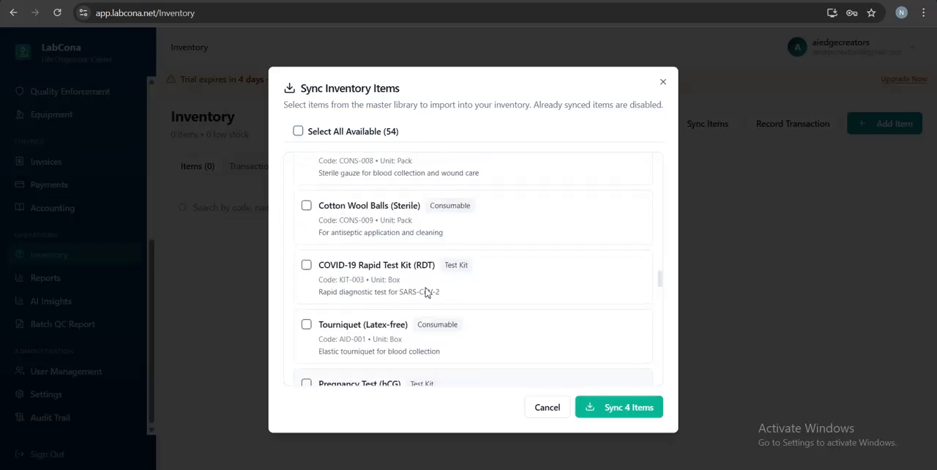
click(306, 208)
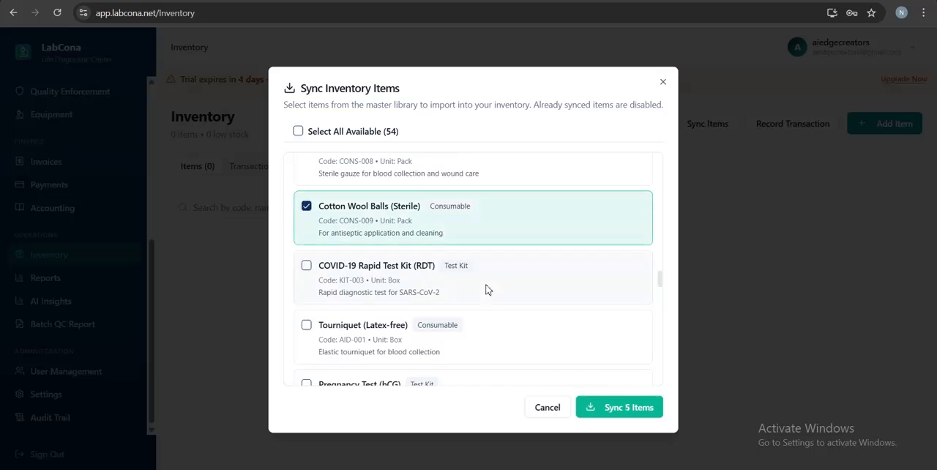
Step: Sync the five selected master library items into the lab's inventory
scroll(488, 289, down, 1)
scroll(488, 290, down, 3)
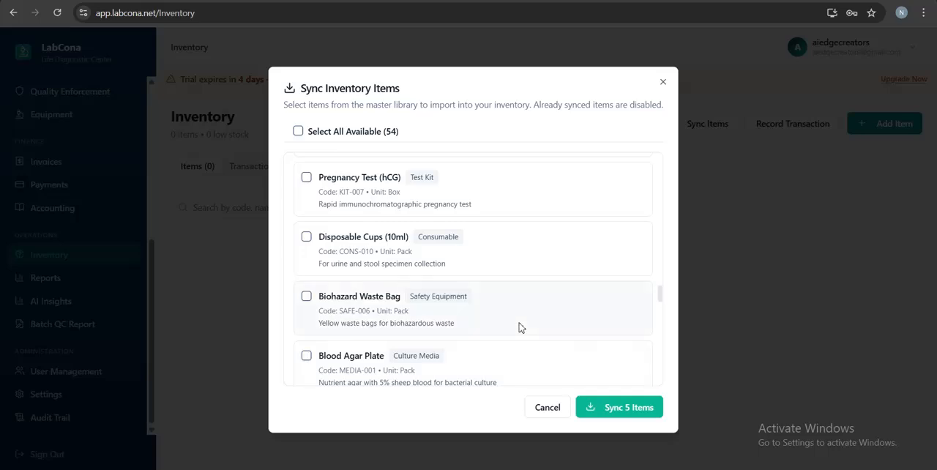
click(609, 414)
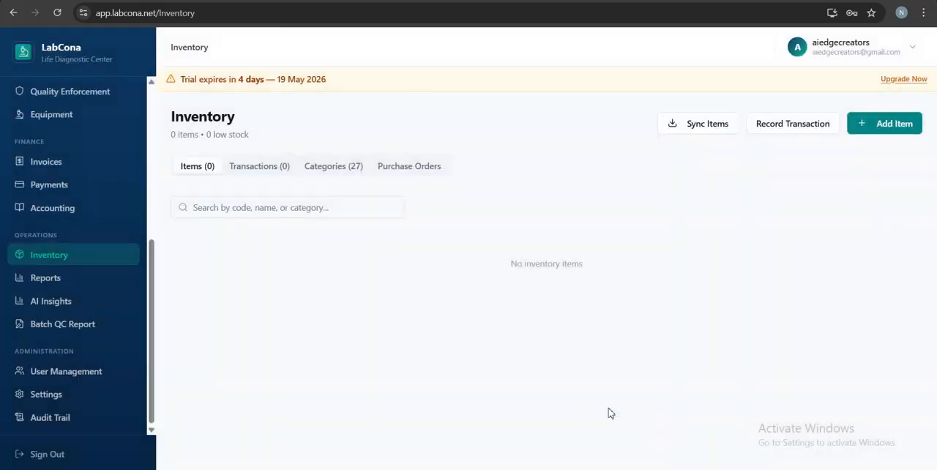
Step: Open the Cotton Wool Balls (Sterile) inventory item for editing and assign it to the Consumable category
scroll(609, 414, down, 1)
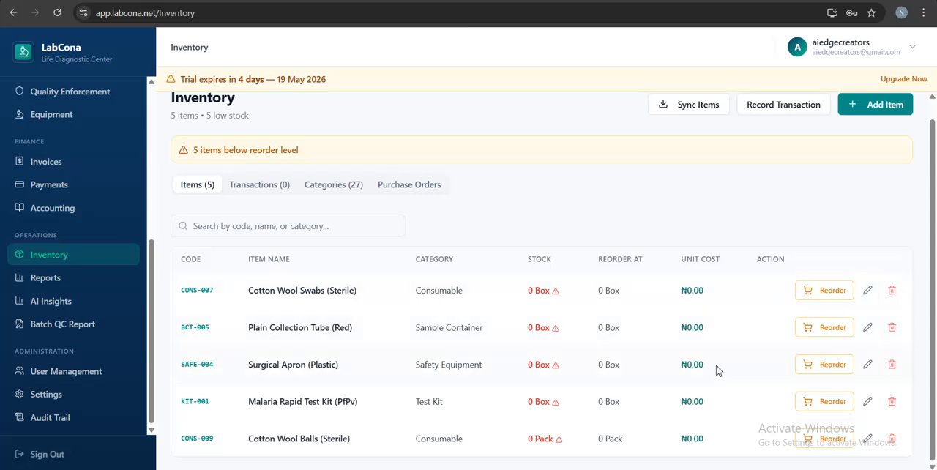
click(866, 440)
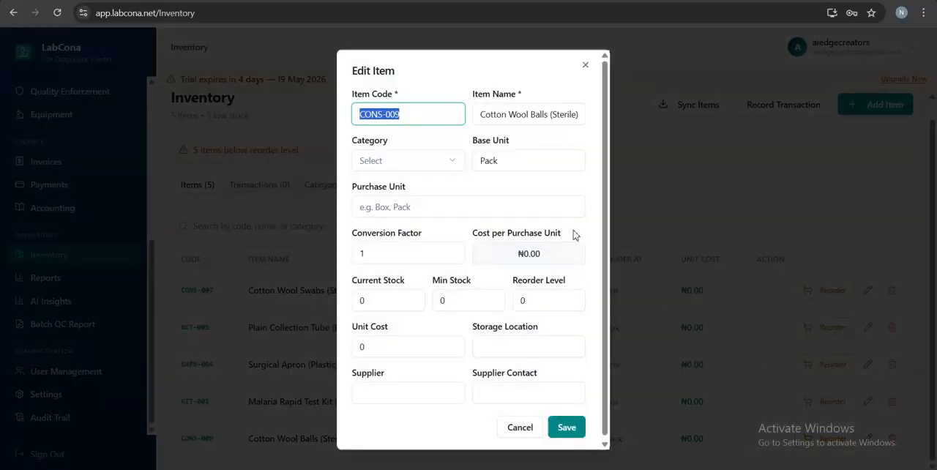
click(585, 117)
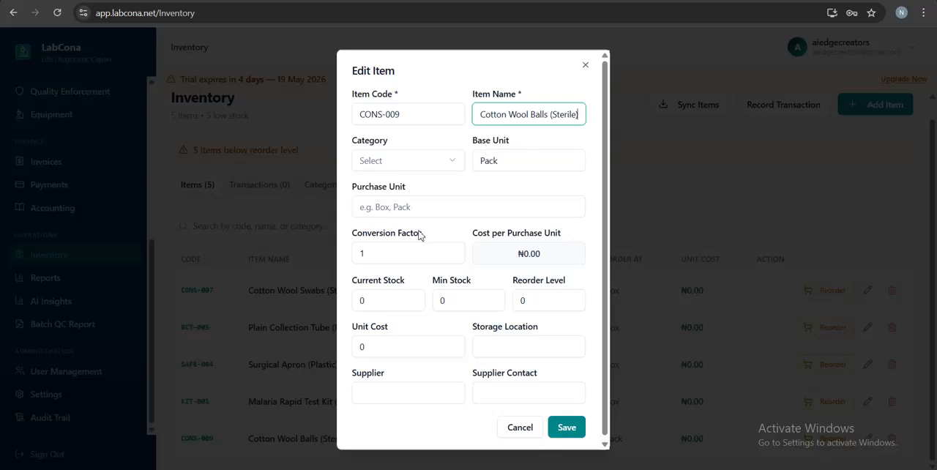
click(449, 161)
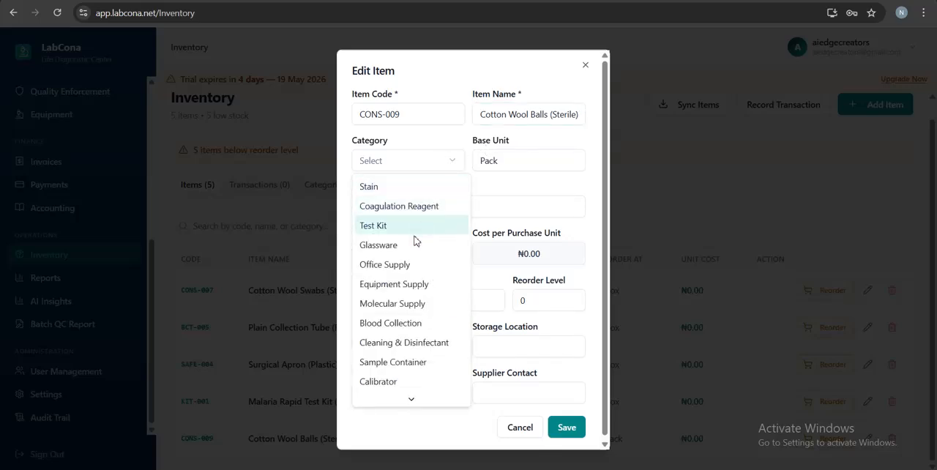
scroll(414, 250, down, 5)
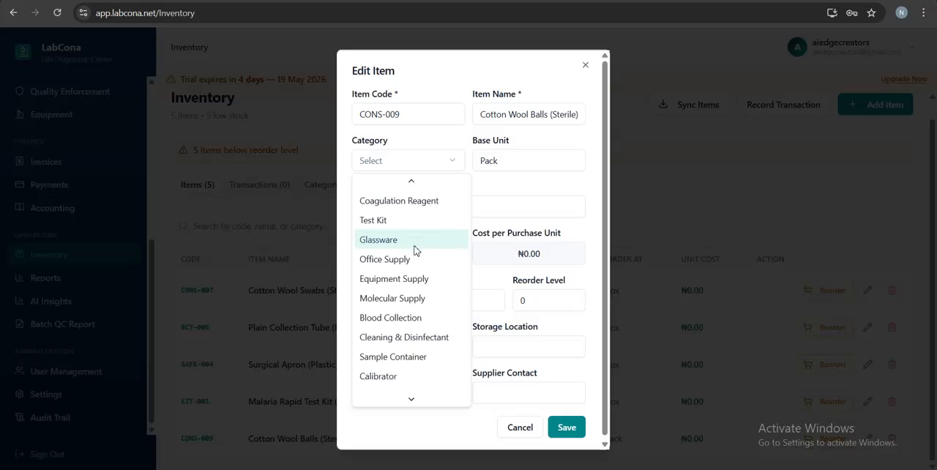
scroll(414, 251, down, 3)
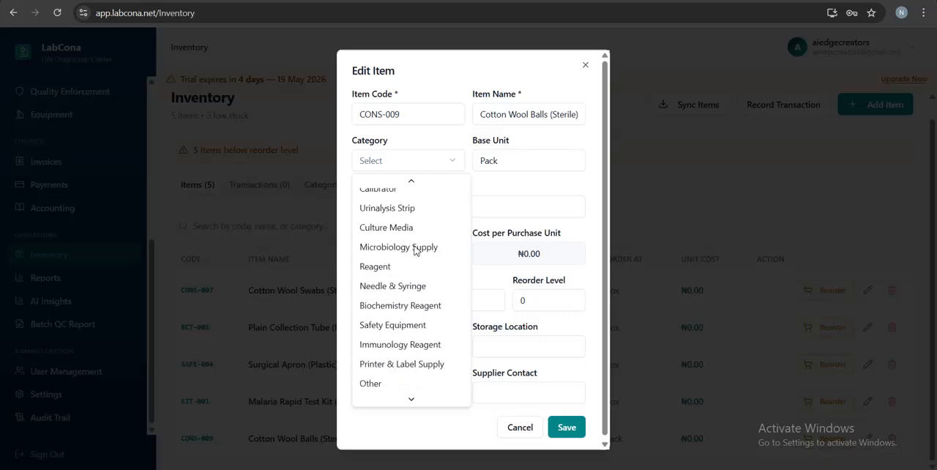
scroll(415, 251, down, 1)
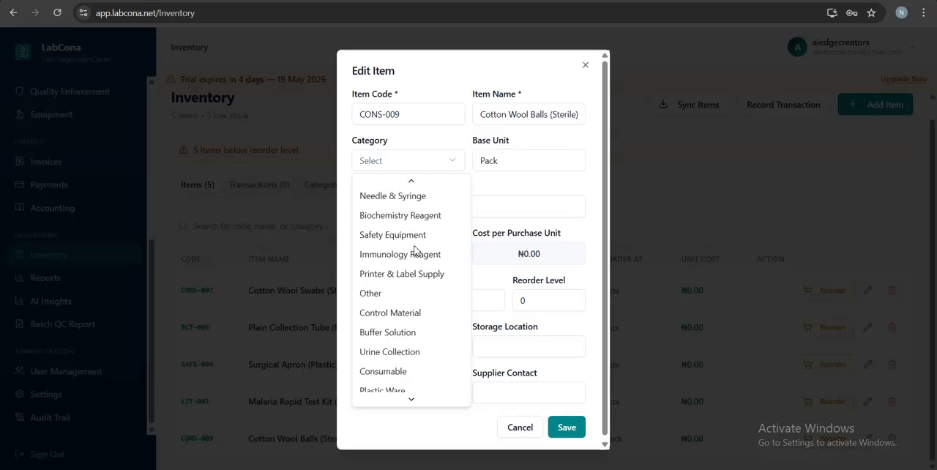
scroll(415, 251, down, 1)
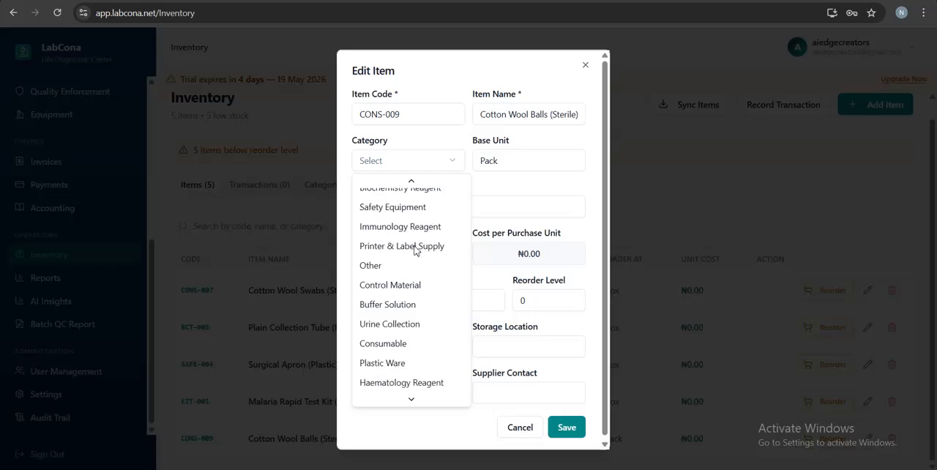
click(404, 344)
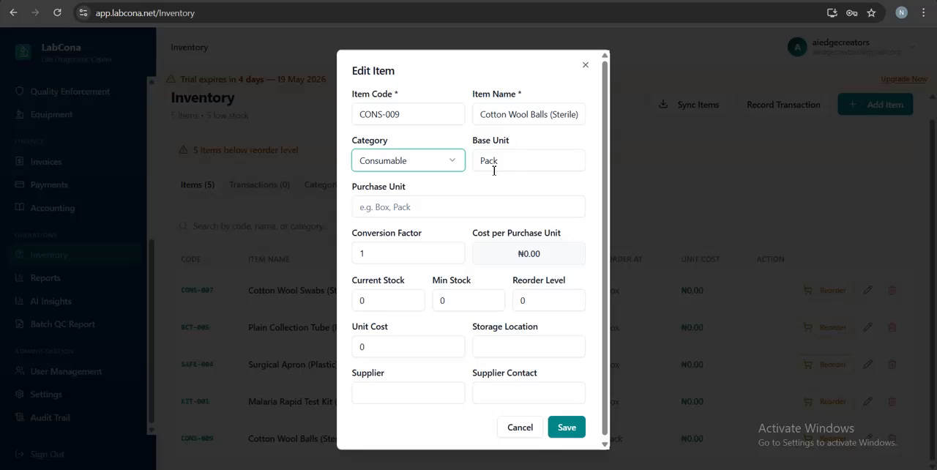
Step: Set the purchase unit of Cotton Wool Balls (Sterile) to Pack and its unit cost to 500
click(391, 208)
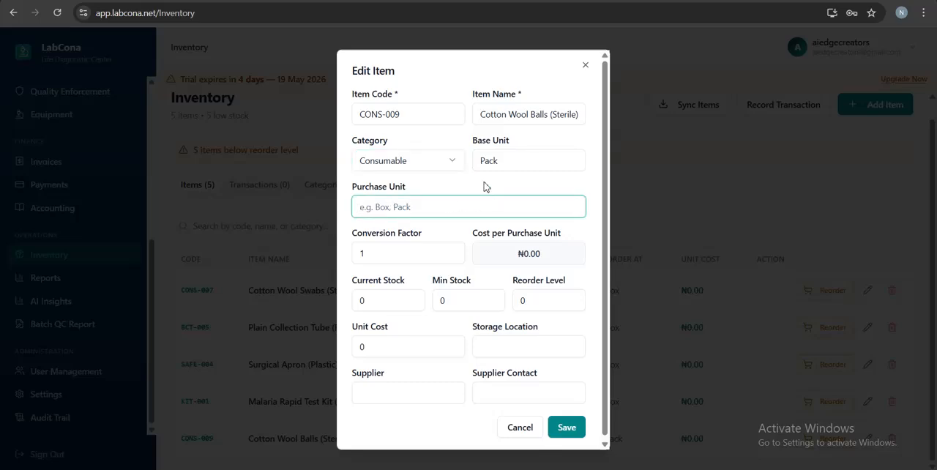
text(Pack)
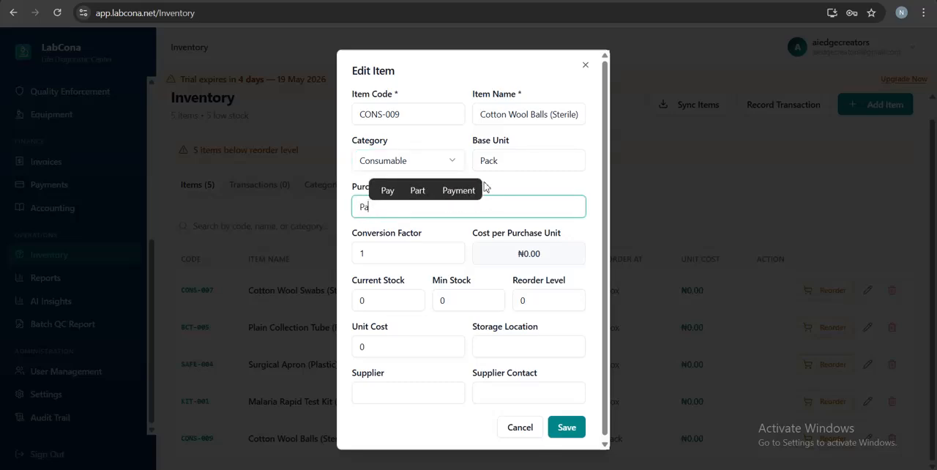
click(541, 181)
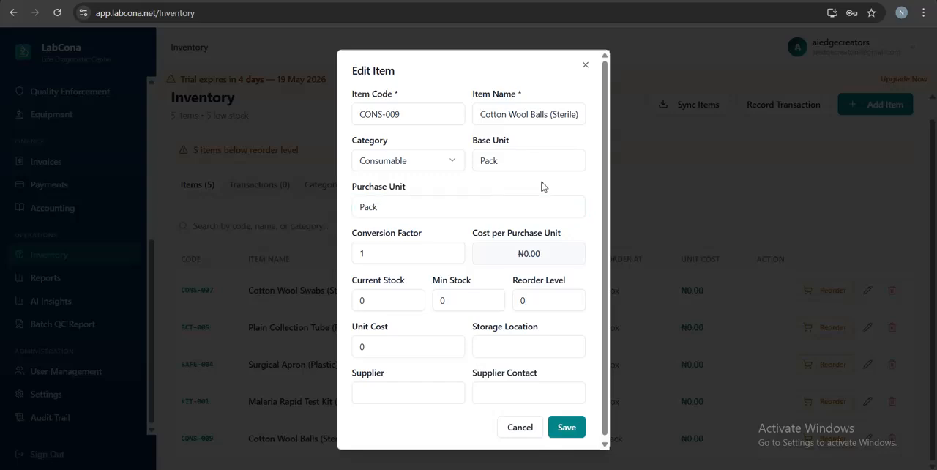
scroll(399, 293, down, 1)
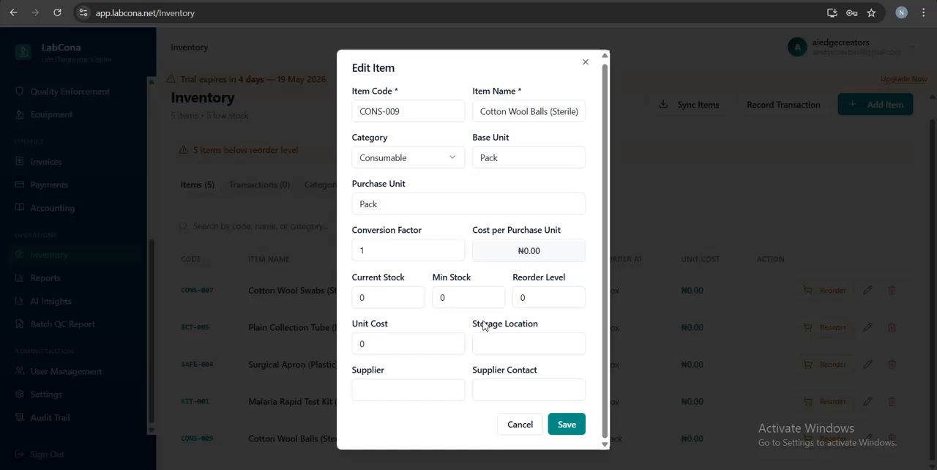
click(369, 347)
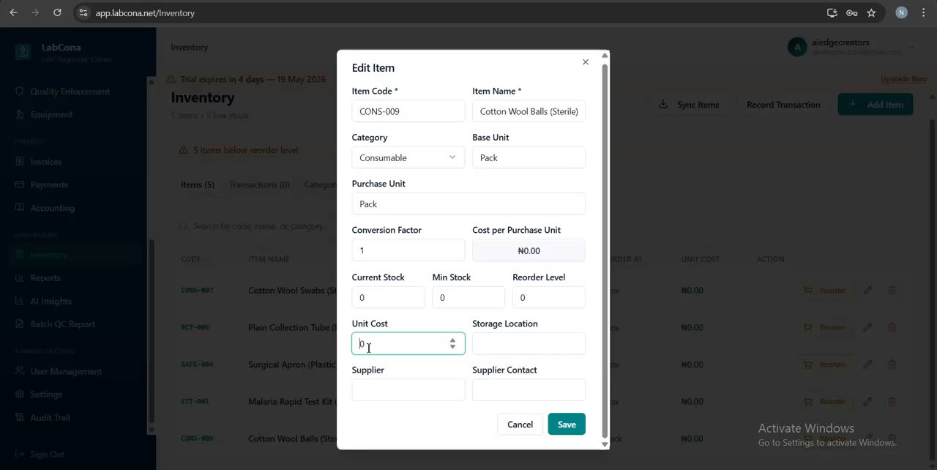
text(500)
click(418, 328)
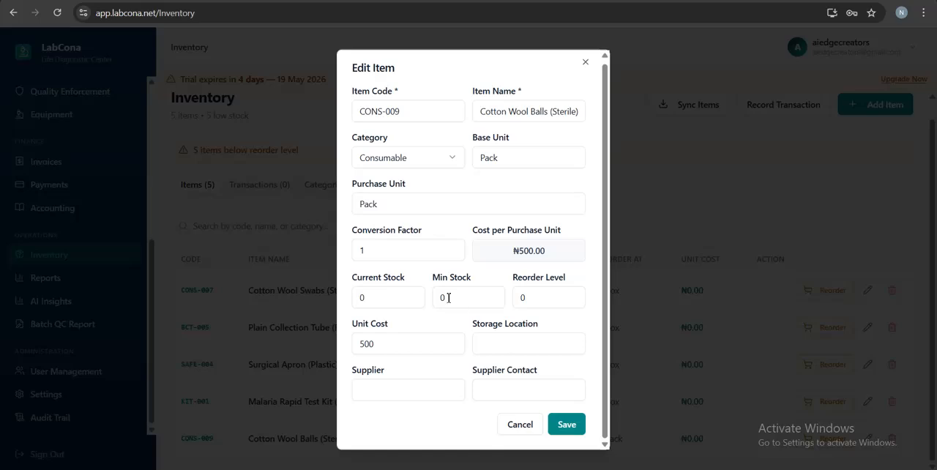
Step: Set the conversion factor of Cotton Wool Balls (Sterile) to 0.1
click(377, 250)
double_click(377, 250)
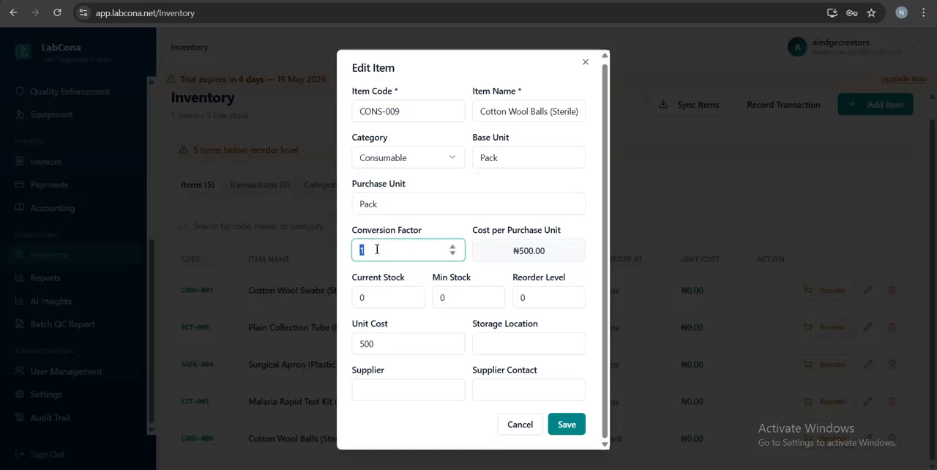
click(377, 250)
key(Left)
text(0.)
click(408, 277)
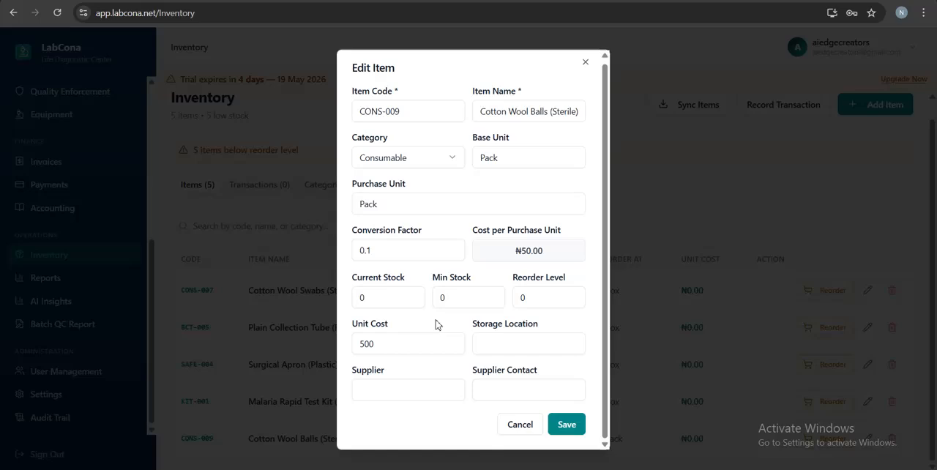
Step: Set the current stock of Cotton Wool Balls (Sterile) to 10
click(362, 297)
text(1)
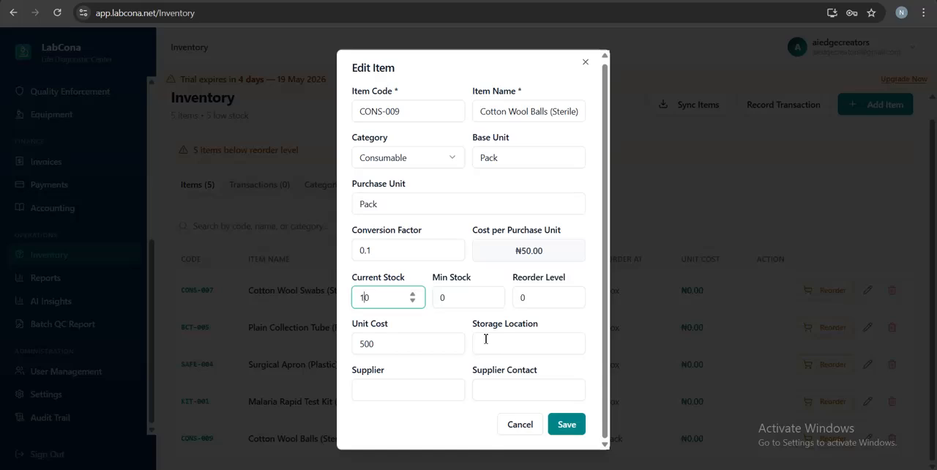
click(451, 324)
scroll(483, 337, up, 1)
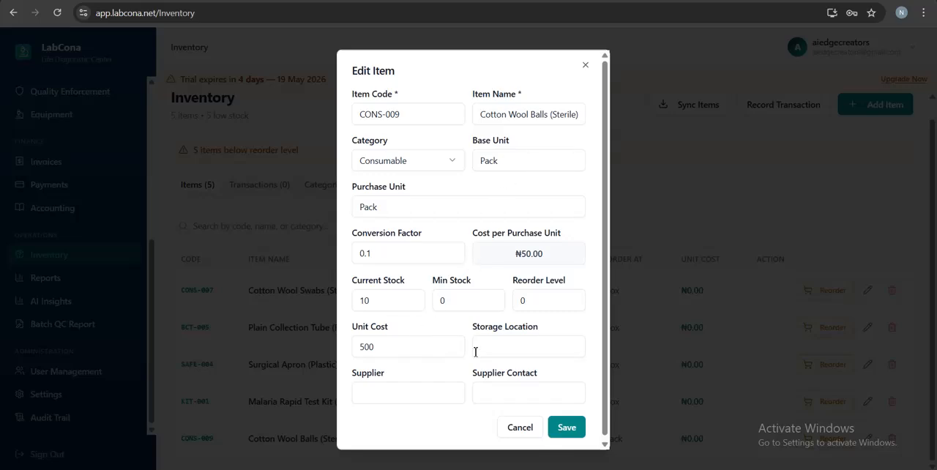
Step: Enter Test Location as the storage location of Cotton Wool Balls (Sterile)
click(500, 349)
scroll(462, 407, down, 1)
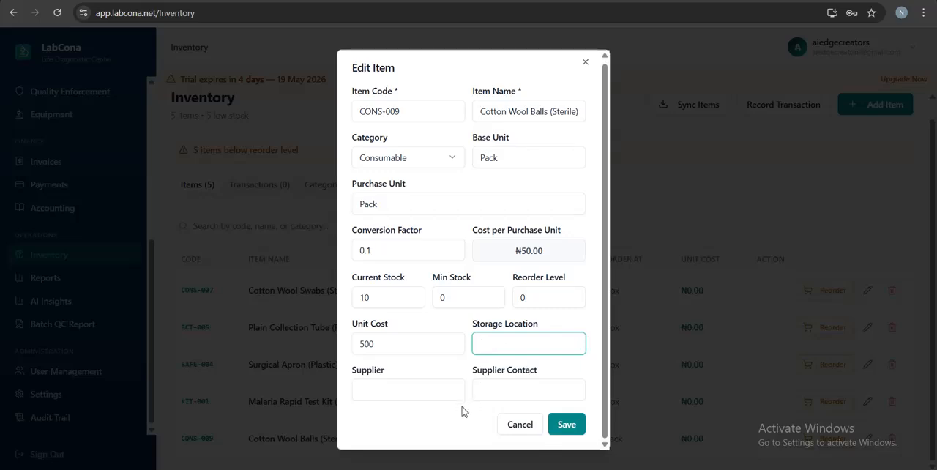
text(Test )
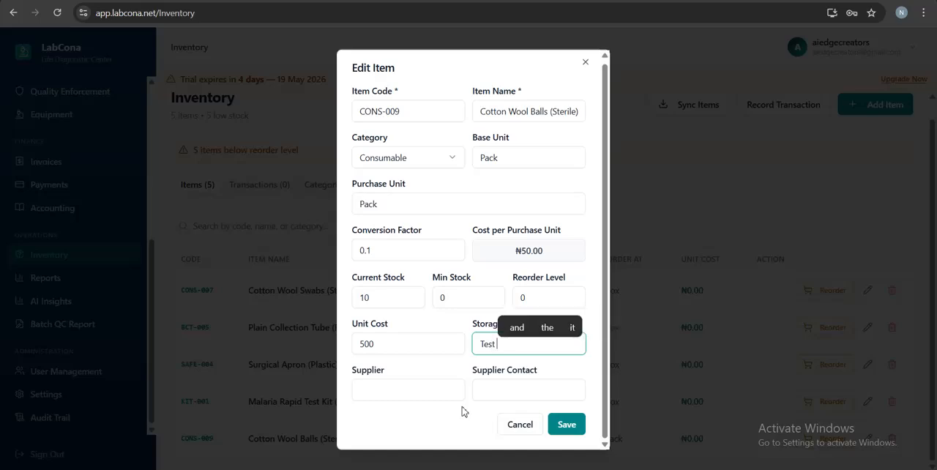
text(Location)
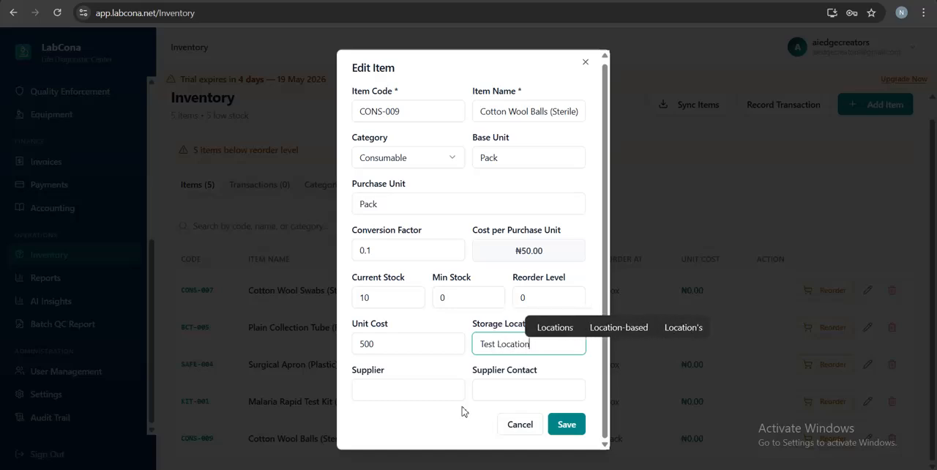
Step: Fill in the supplier's name for Cotton Wool Balls (Sterile)
click(409, 394)
click(401, 418)
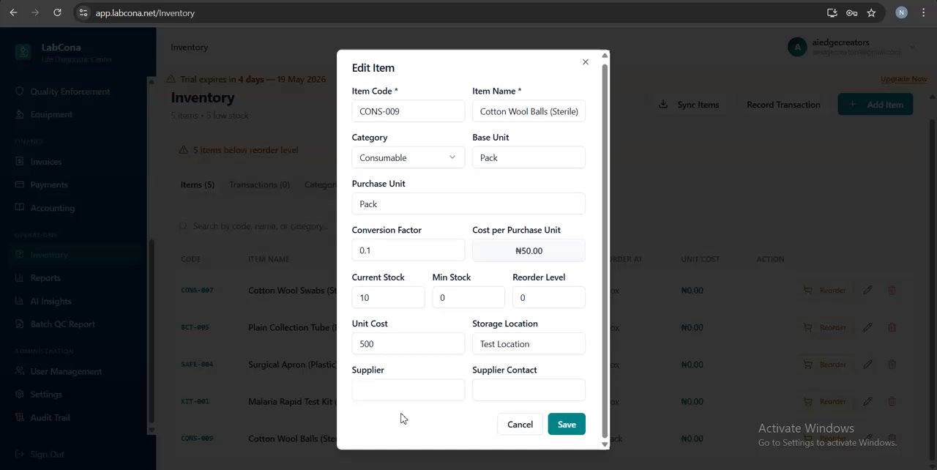
click(391, 391)
text(M)
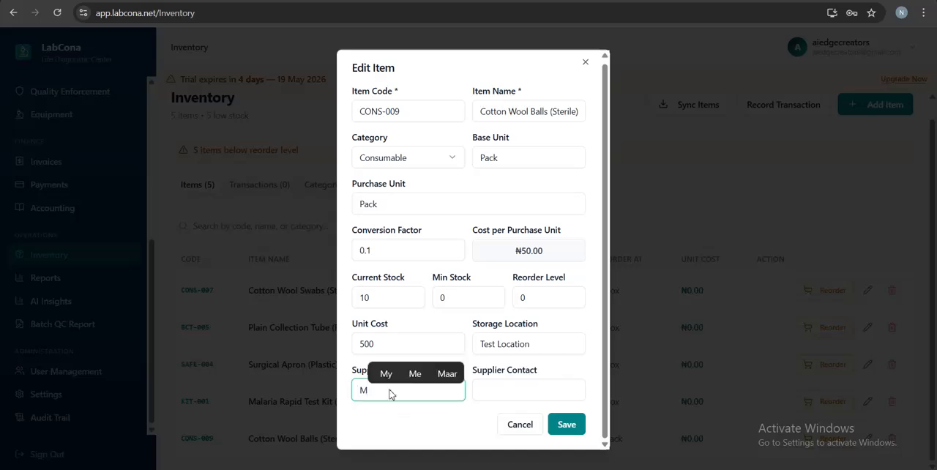
text(r. )
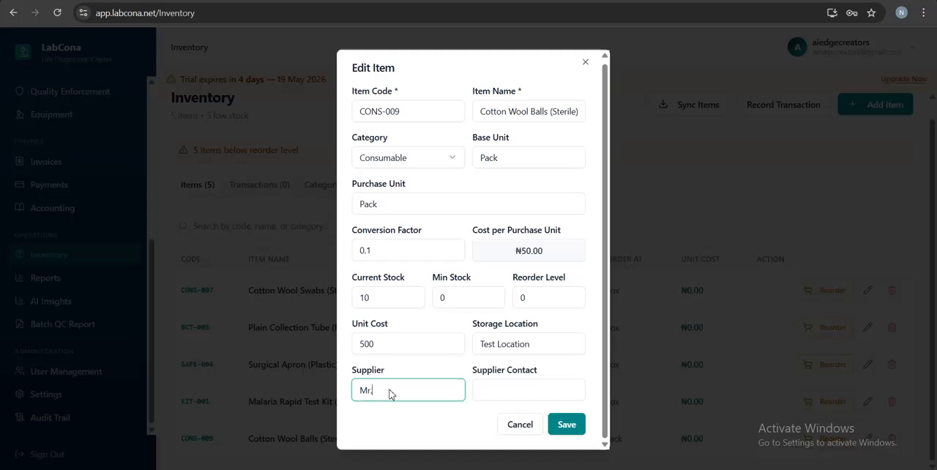
text(C)
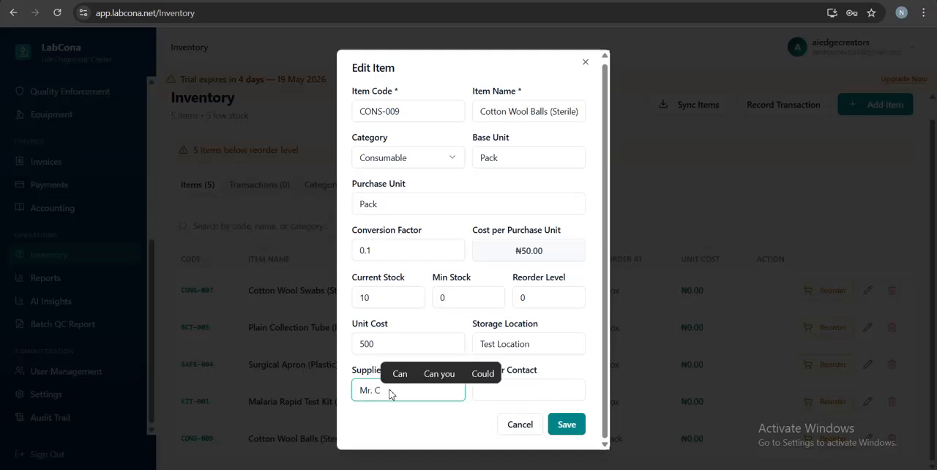
text(ott)
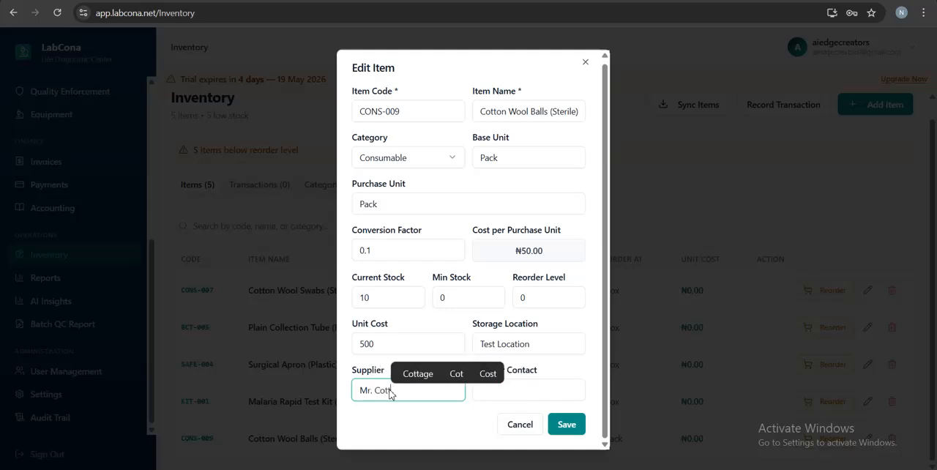
text(on W)
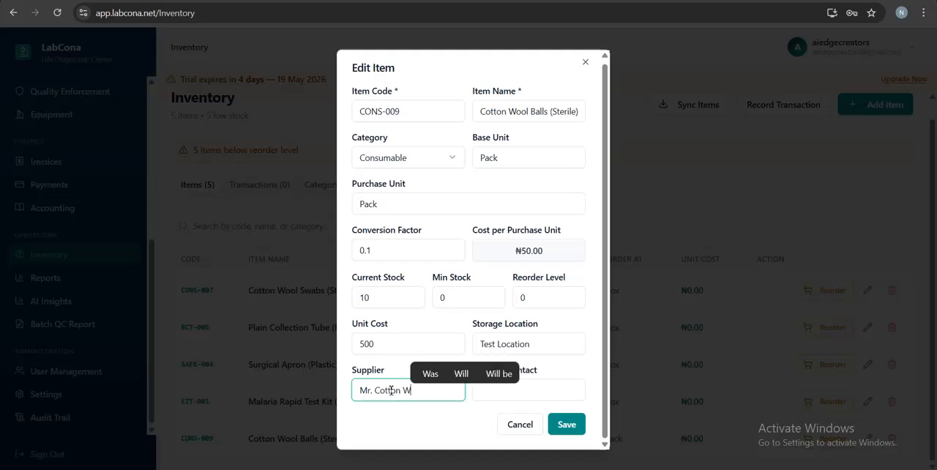
text(ool)
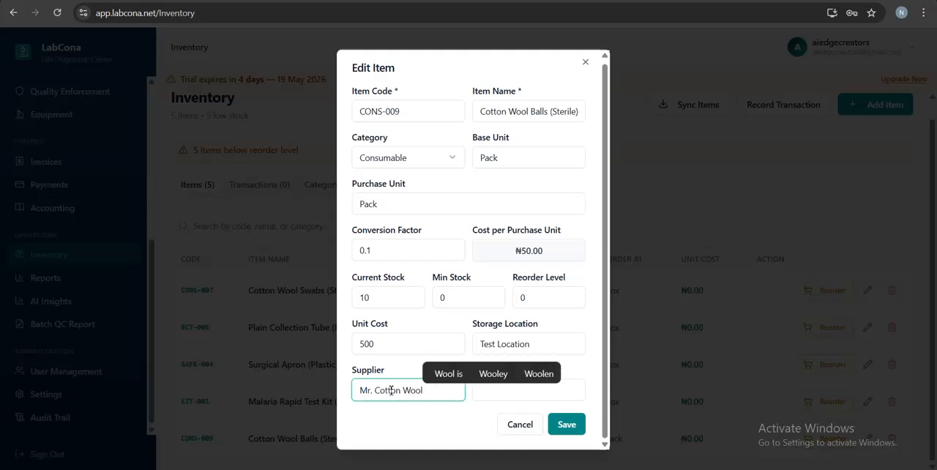
Step: Enter the supplier's contact phone number and save the edited item
click(500, 391)
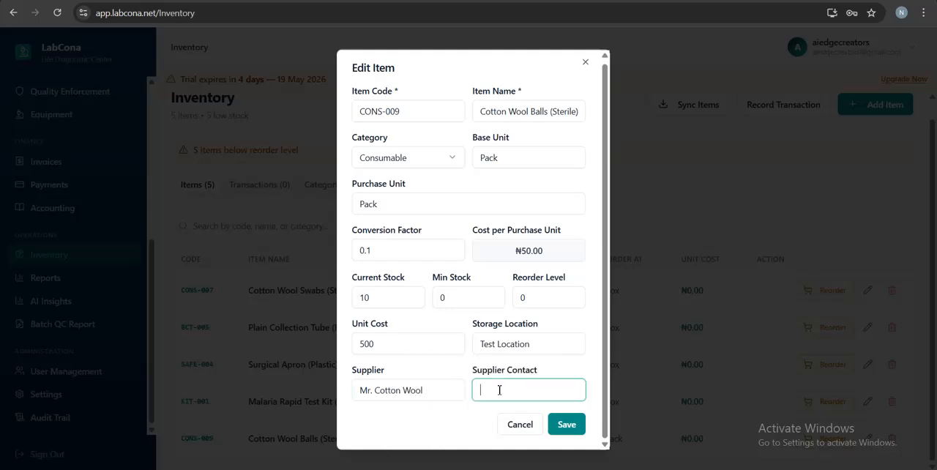
click(473, 423)
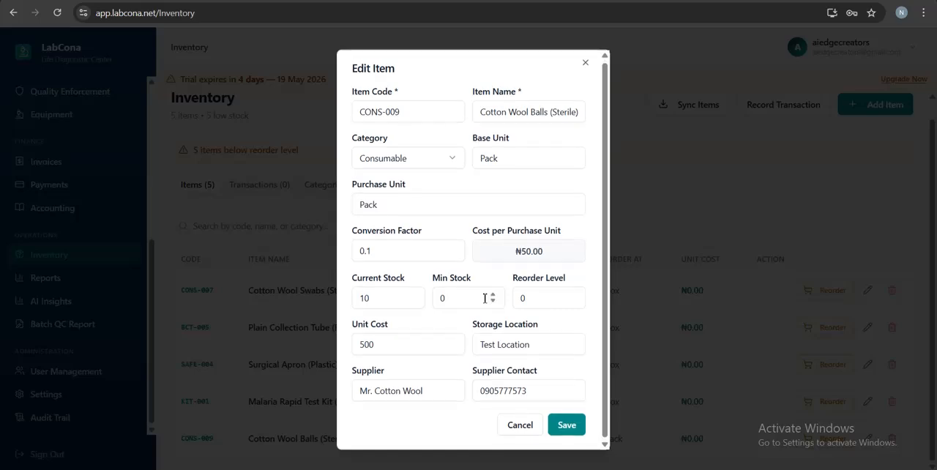
click(563, 425)
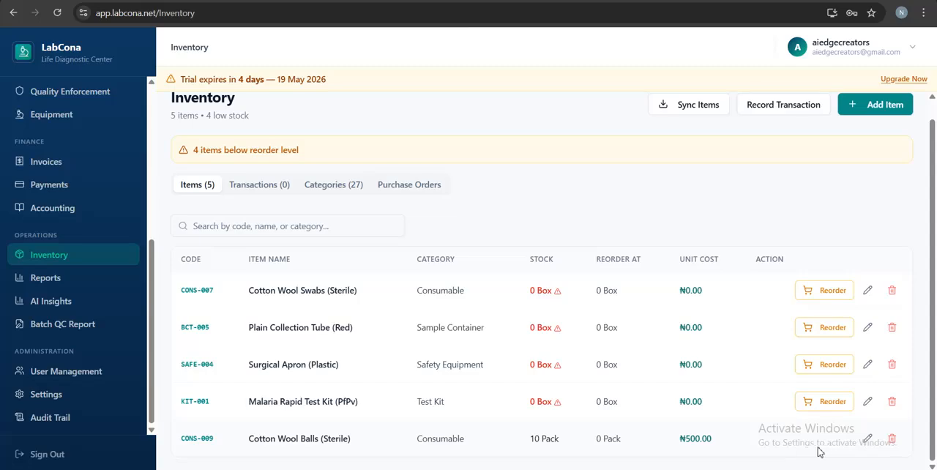
Step: Reopen Cotton Wool Balls (Sterile) for editing and set its minimum stock to 5
click(867, 439)
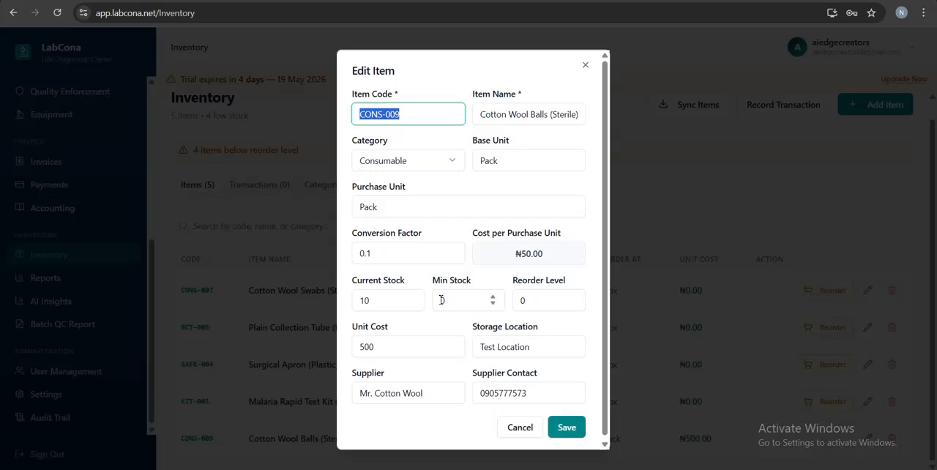
double_click(442, 300)
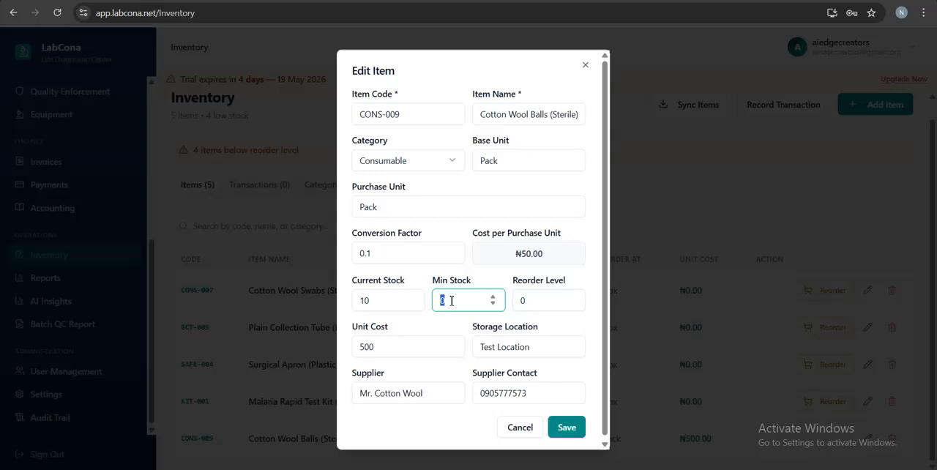
text(5)
Step: Set the reorder level of Cotton Wool Balls (Sterile) to 5 and save the item
click(530, 301)
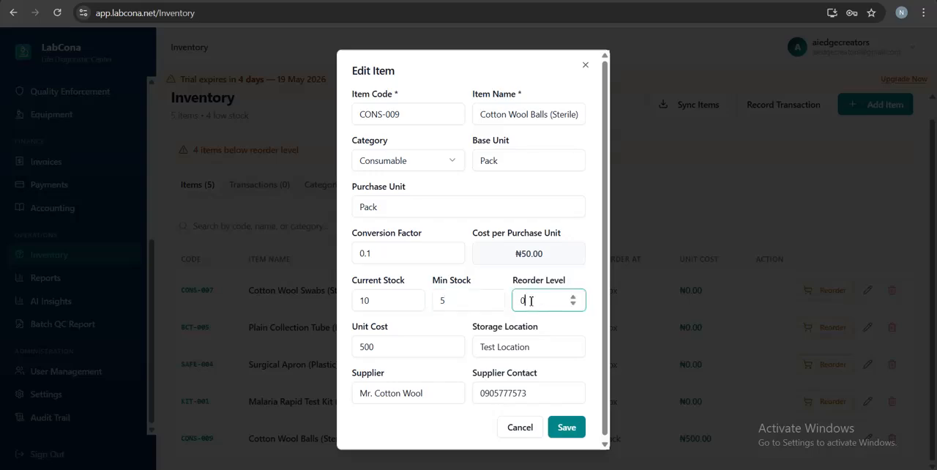
drag(531, 300, 519, 300)
text(5)
click(456, 302)
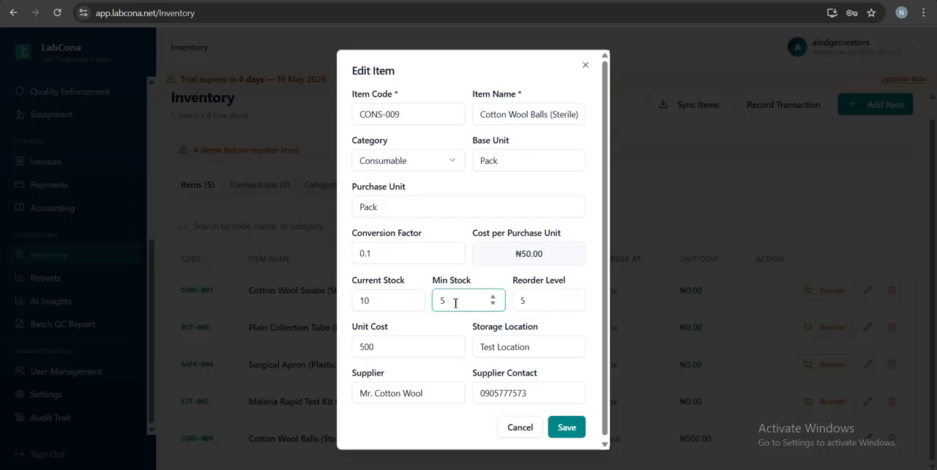
click(529, 300)
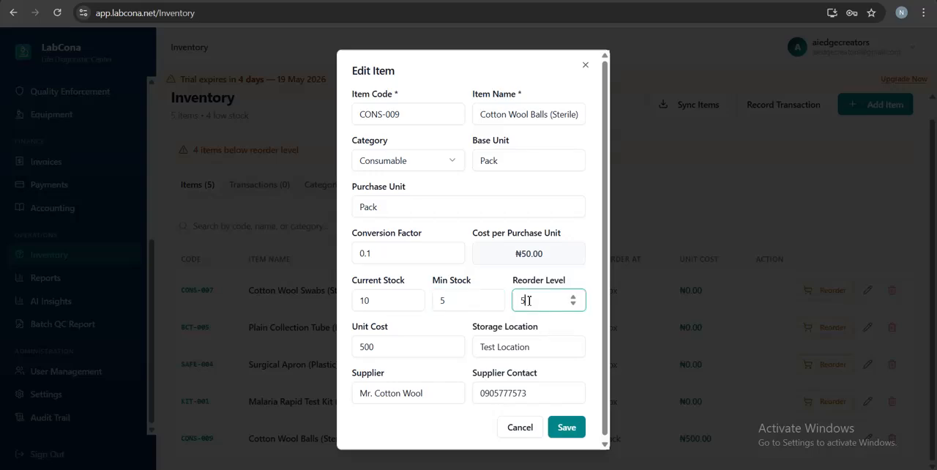
click(526, 114)
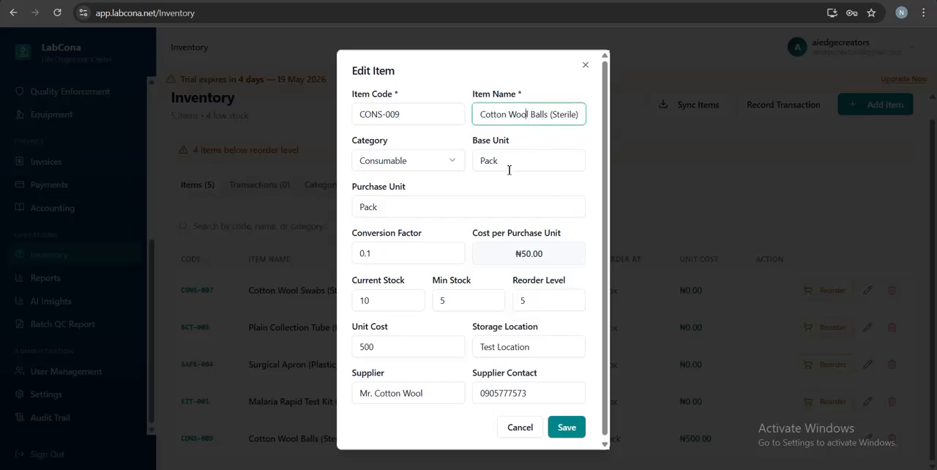
scroll(506, 282, down, 1)
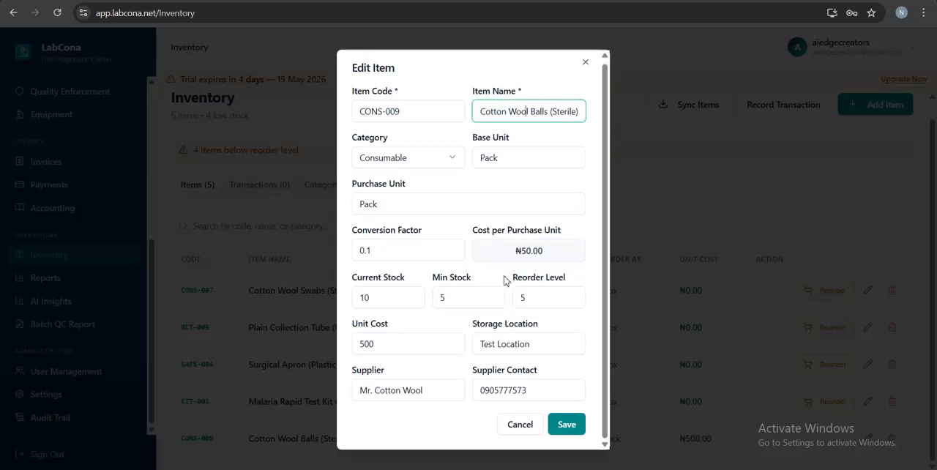
click(564, 429)
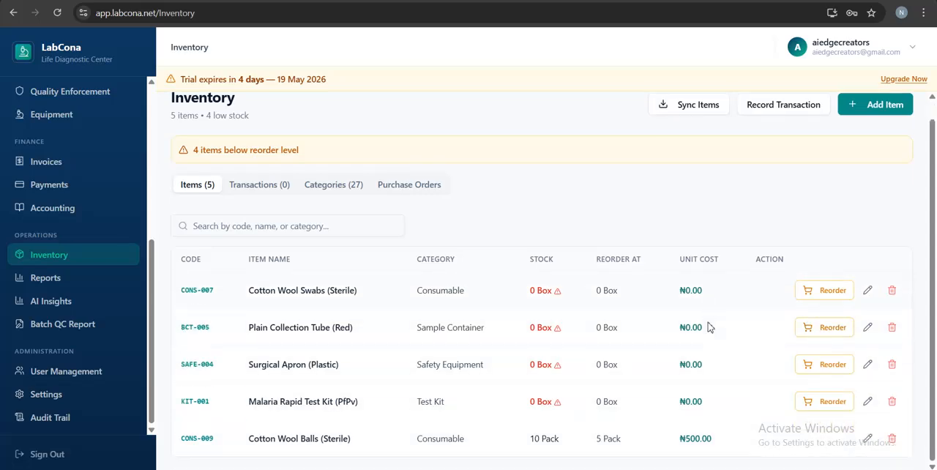
scroll(709, 327, up, 1)
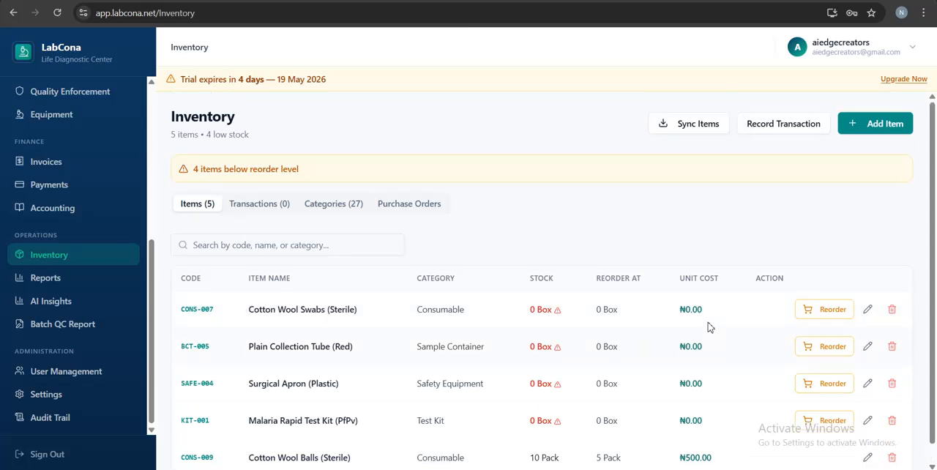